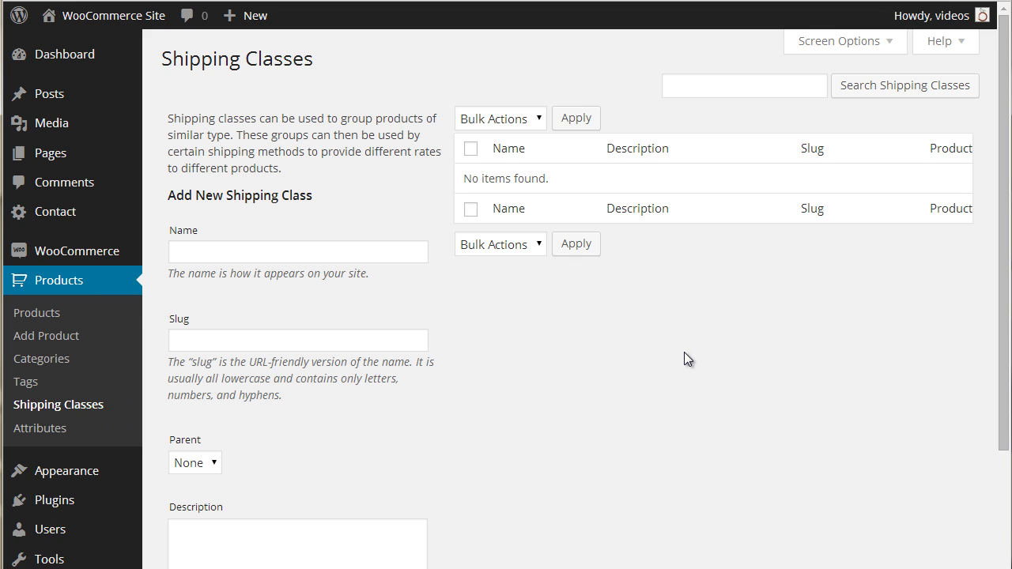
Step: Create a new shipping class named "add item"
left_click(301, 253)
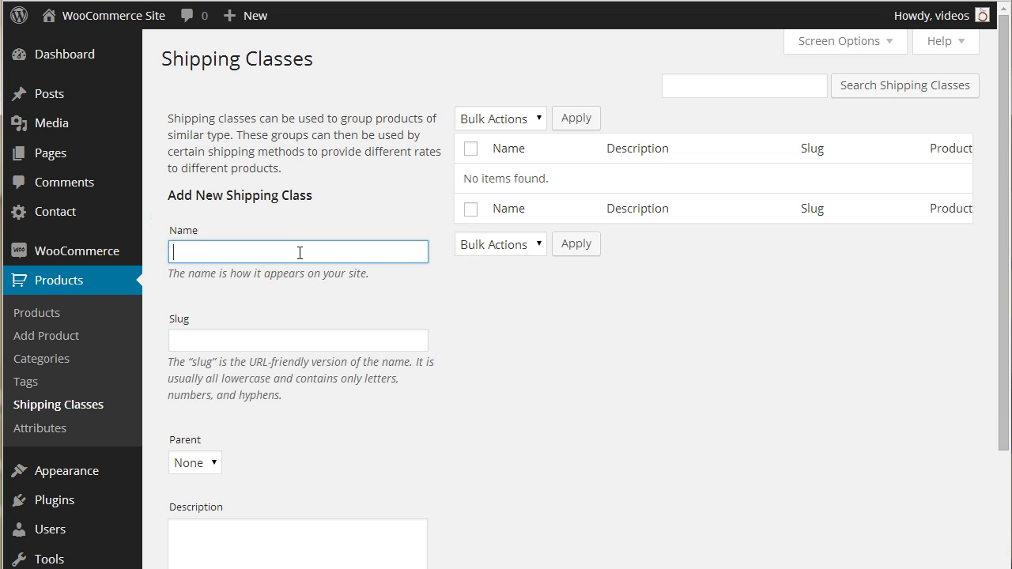
type("add item")
scroll(479, 309, "down", 2)
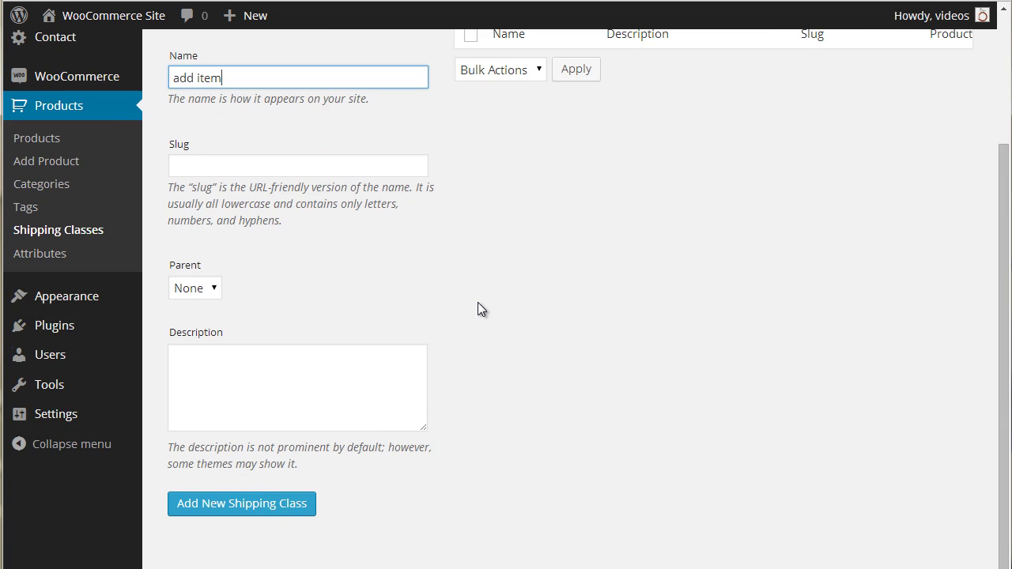
left_click(264, 514)
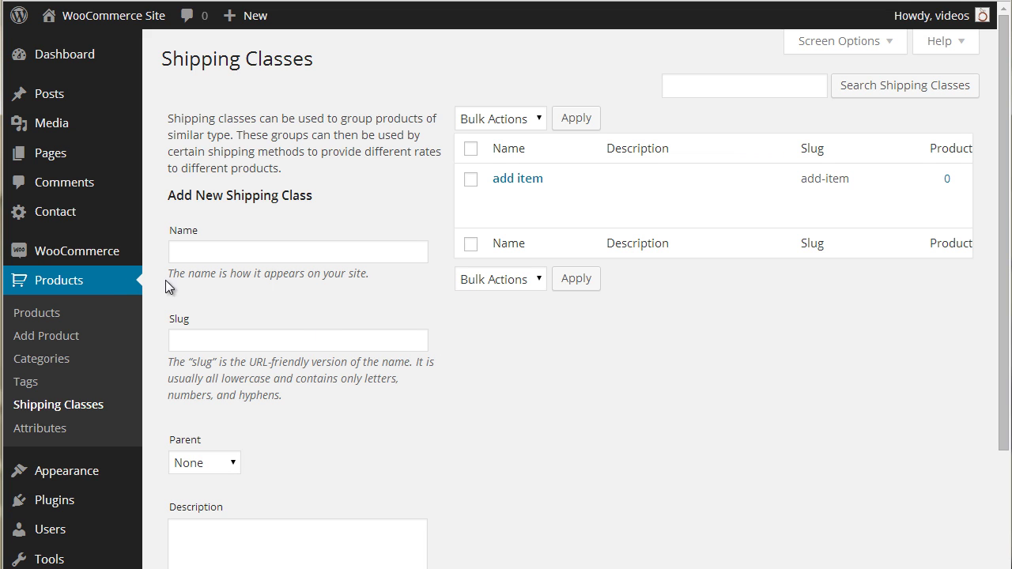
Step: Open the Flat Rate shipping settings of WooCommerce and enable this shipping method
mouse_move(106, 250)
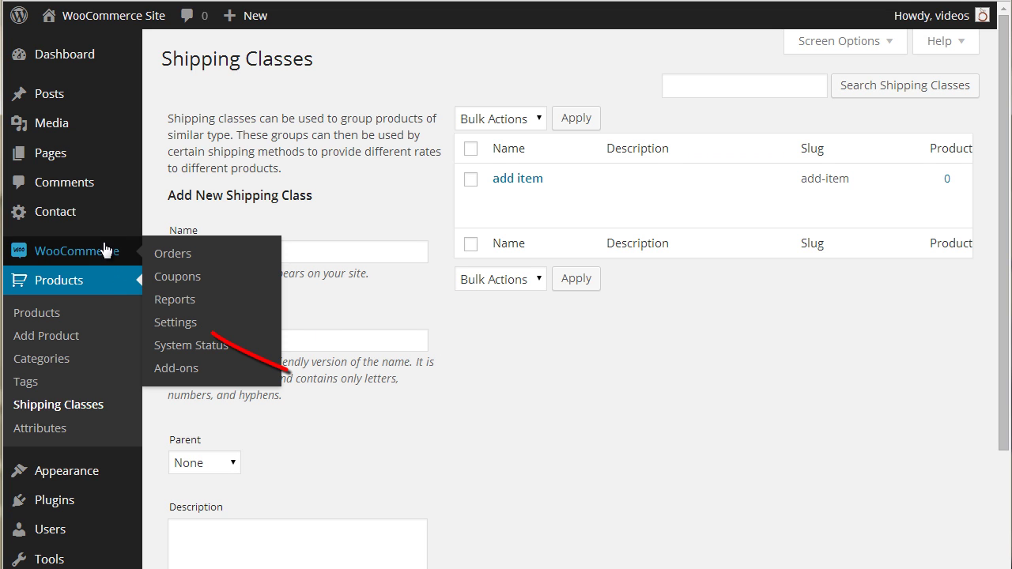
left_click(175, 323)
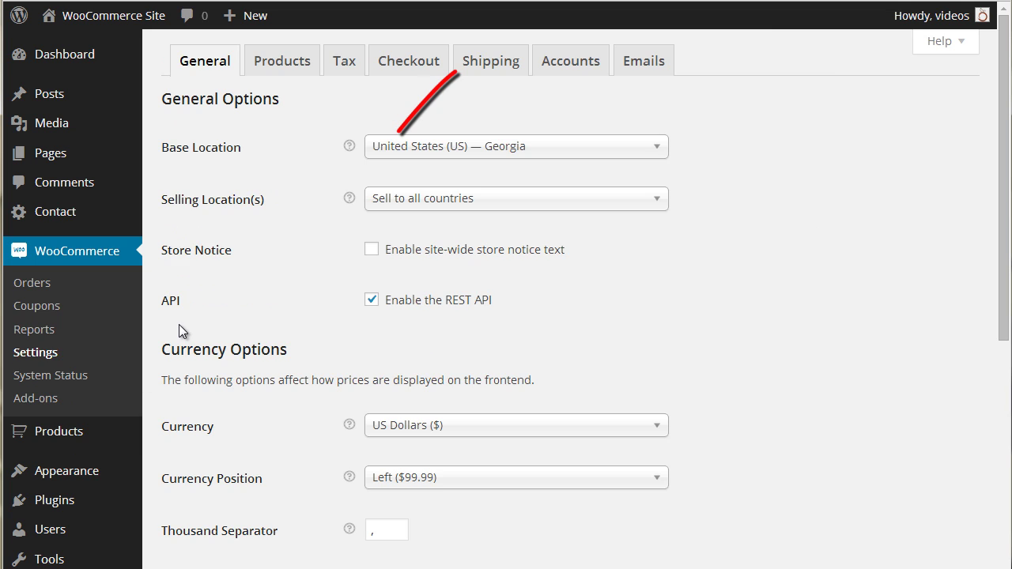
left_click(485, 63)
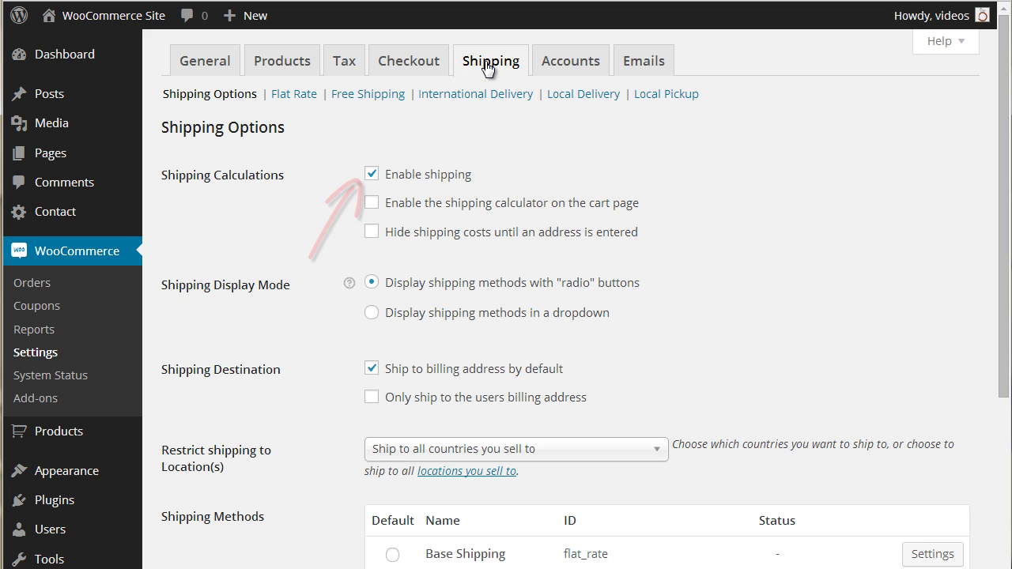
left_click(293, 95)
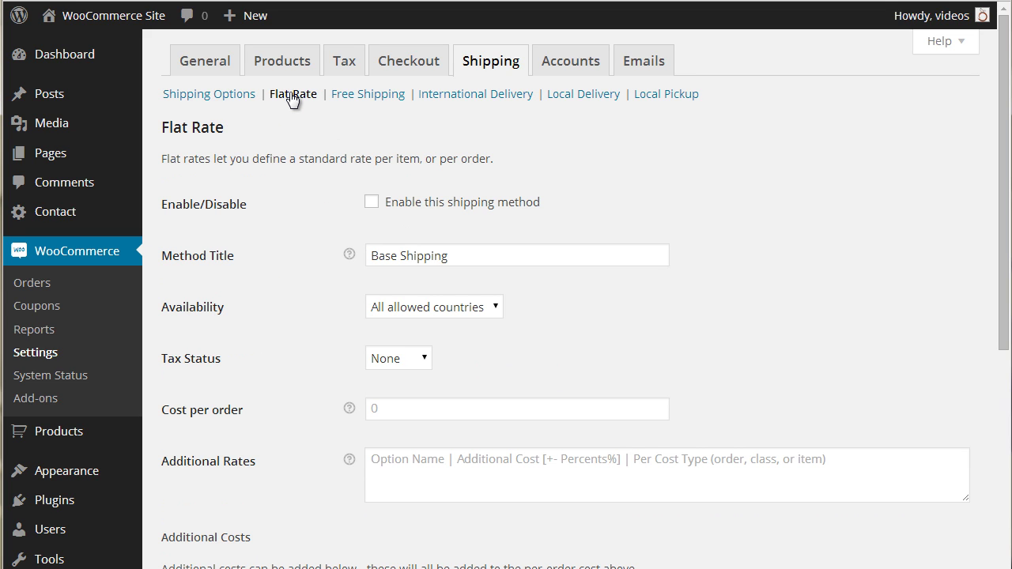
left_click(372, 202)
Step: Set the flat rate's cost per order to 15.00 and enter the additional rate "add item | 4.00 | item"
scroll(374, 206, "down", 4)
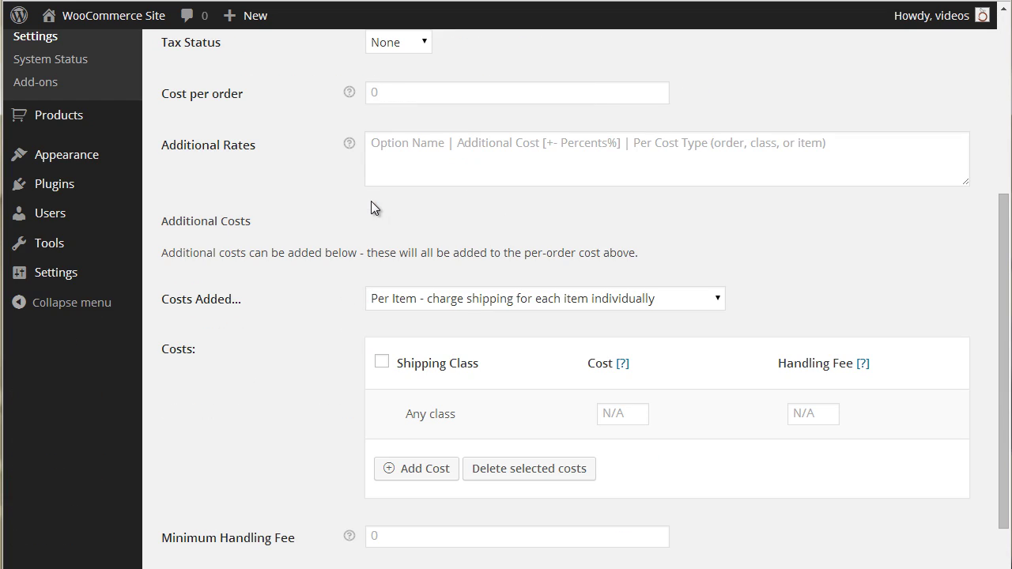
left_click(383, 91)
type("15.00")
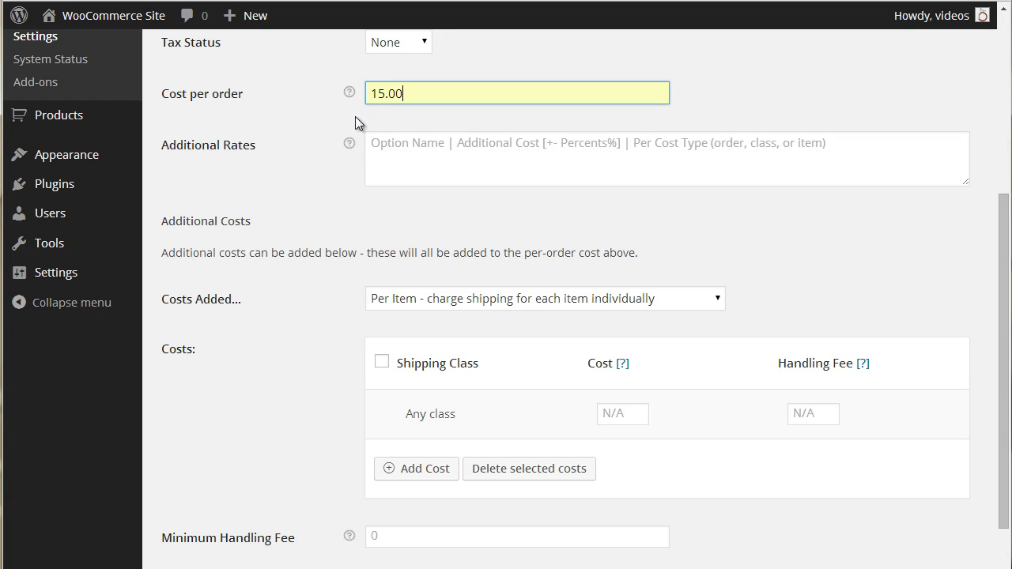
key("Tab")
type("add item | 4.00 | item")
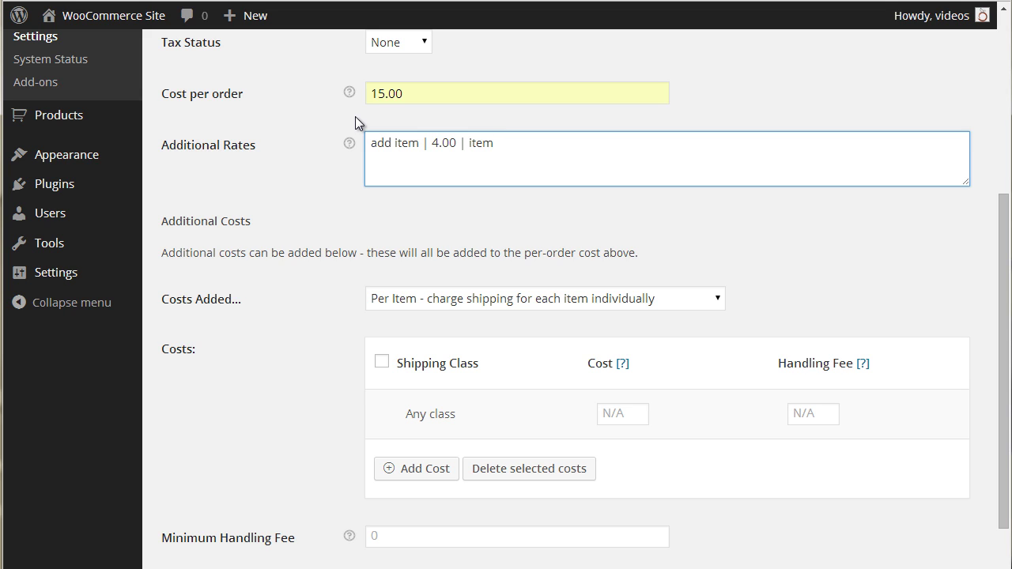
left_click(310, 229)
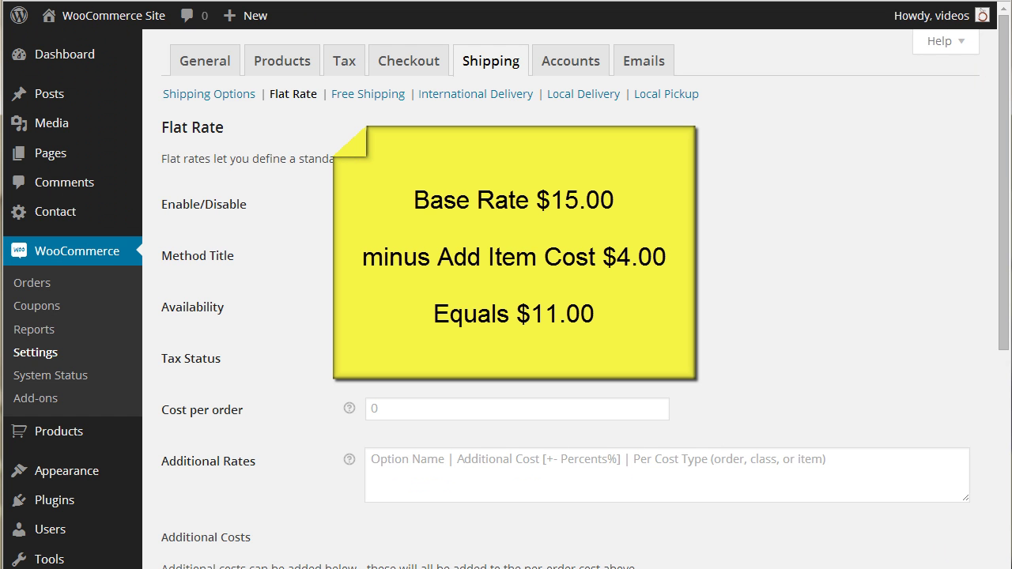
Step: Set the flat rate's cost per order to 11.00, leaving the additional rates empty
scroll(1004, 196, "down", 3)
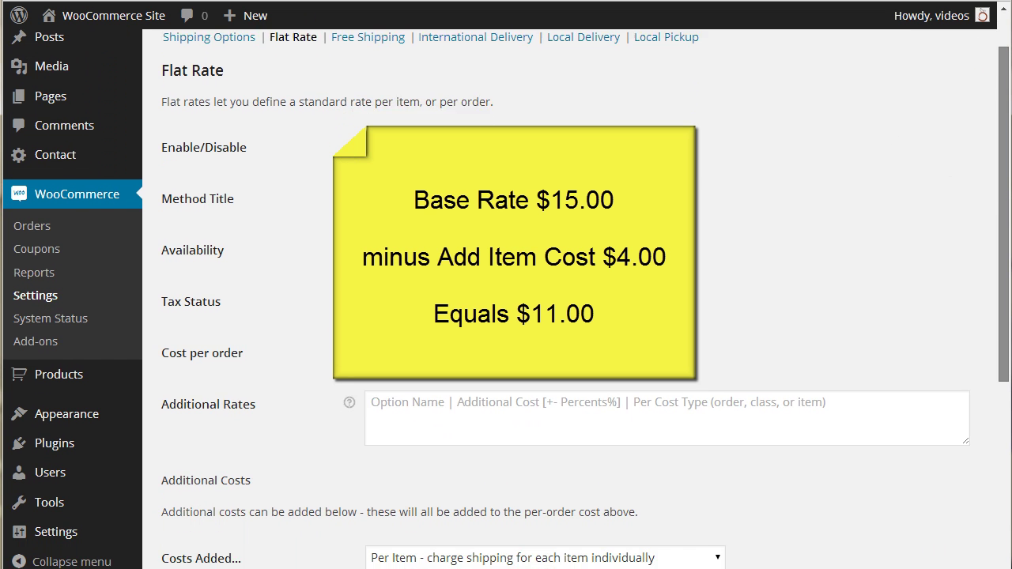
scroll(1009, 354, "down", 3)
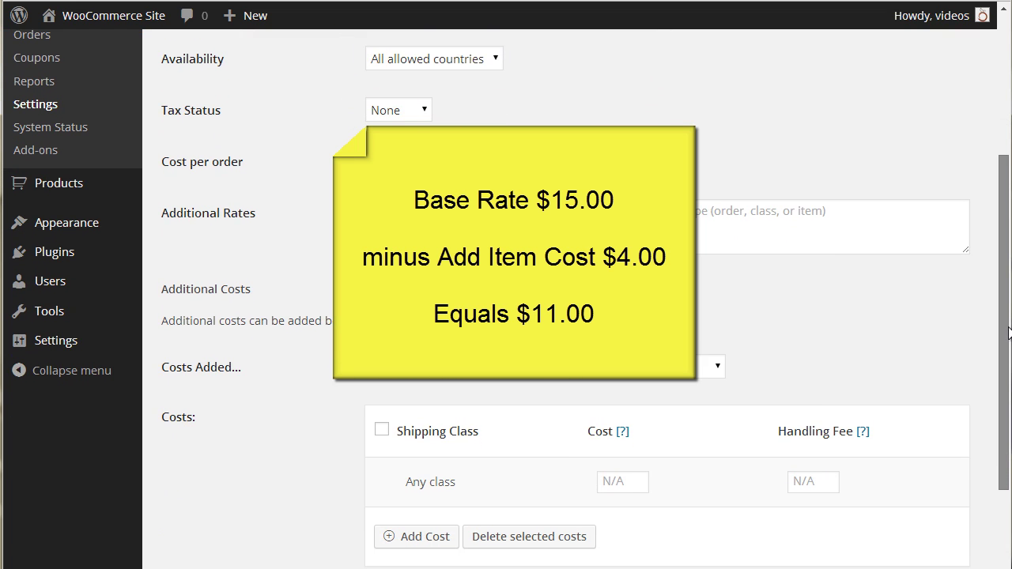
scroll(1008, 353, "down", 1)
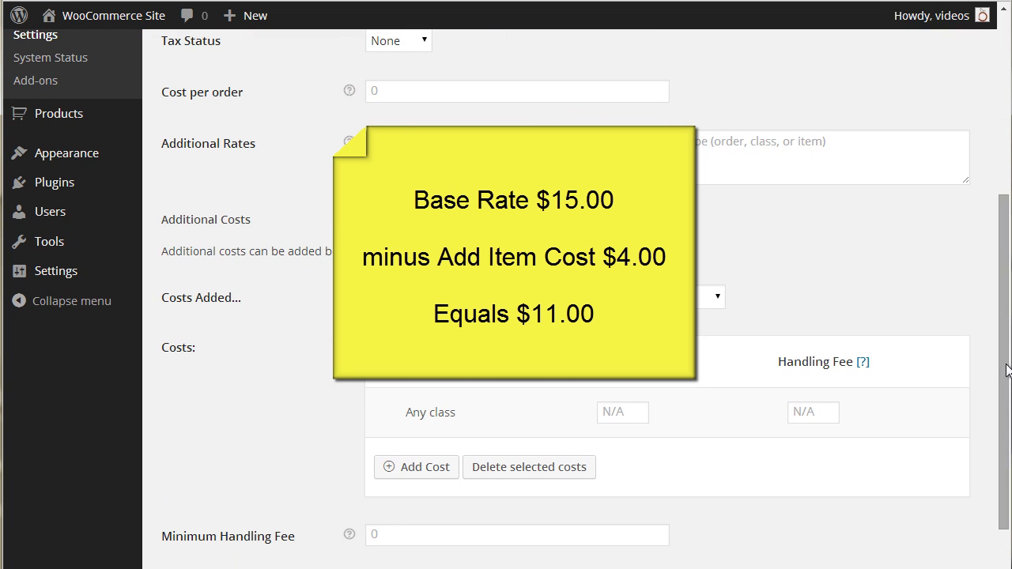
left_click(384, 88)
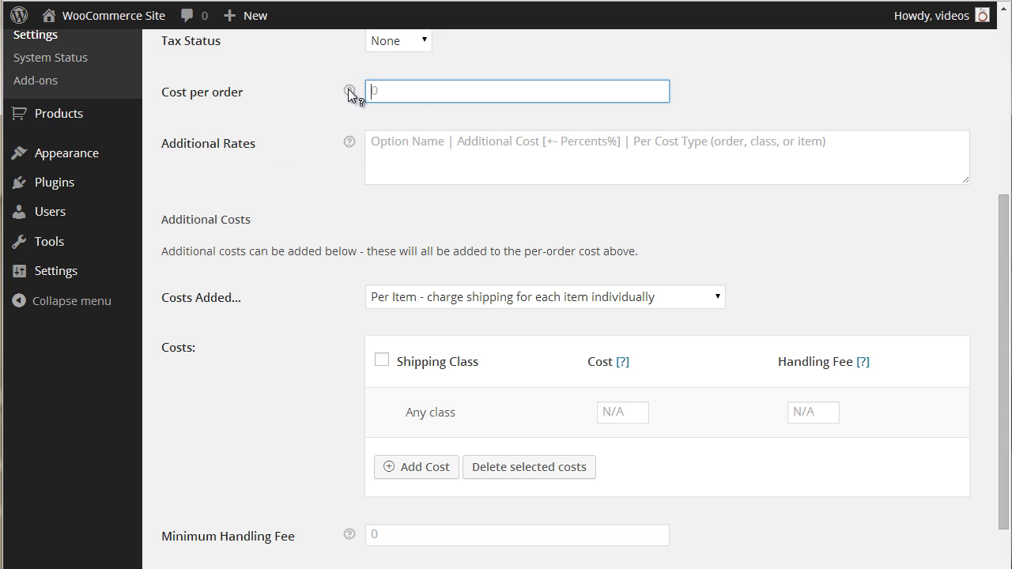
type("11.00")
left_click(281, 81)
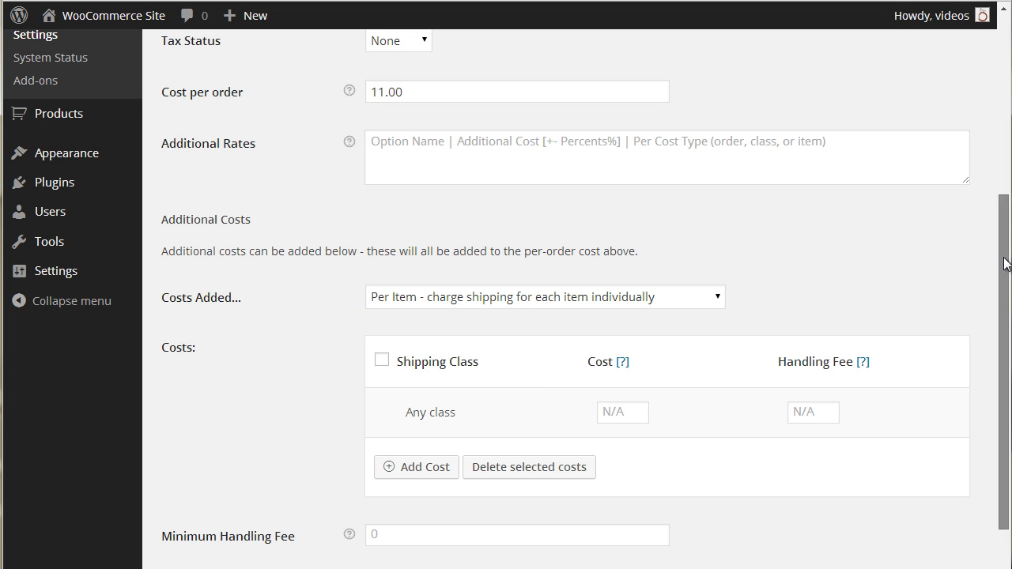
Step: Add a per-item cost of 4.00 for the "add item" shipping class and save the flat rate settings
scroll(995, 261, "down", 2)
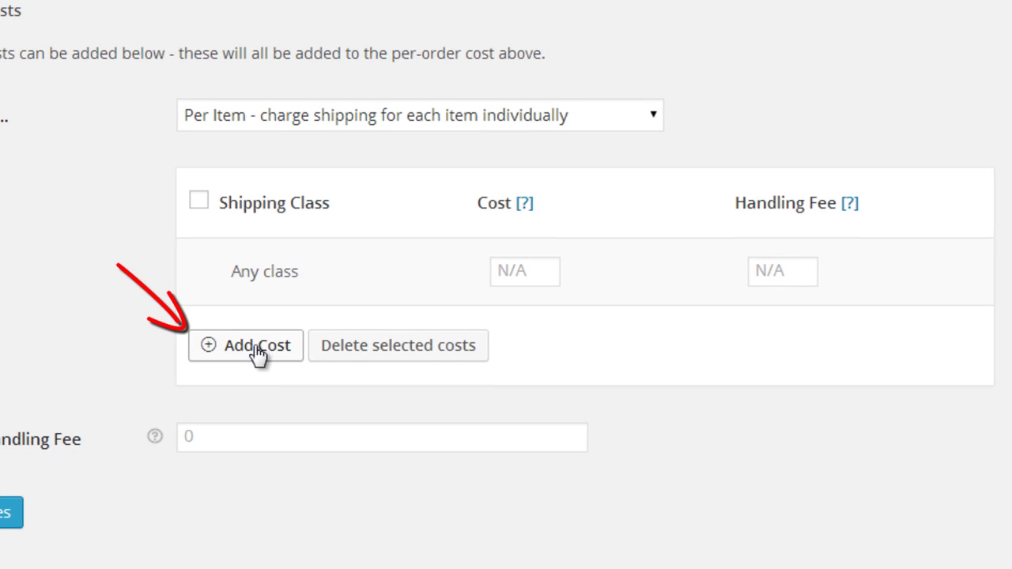
left_click(394, 373)
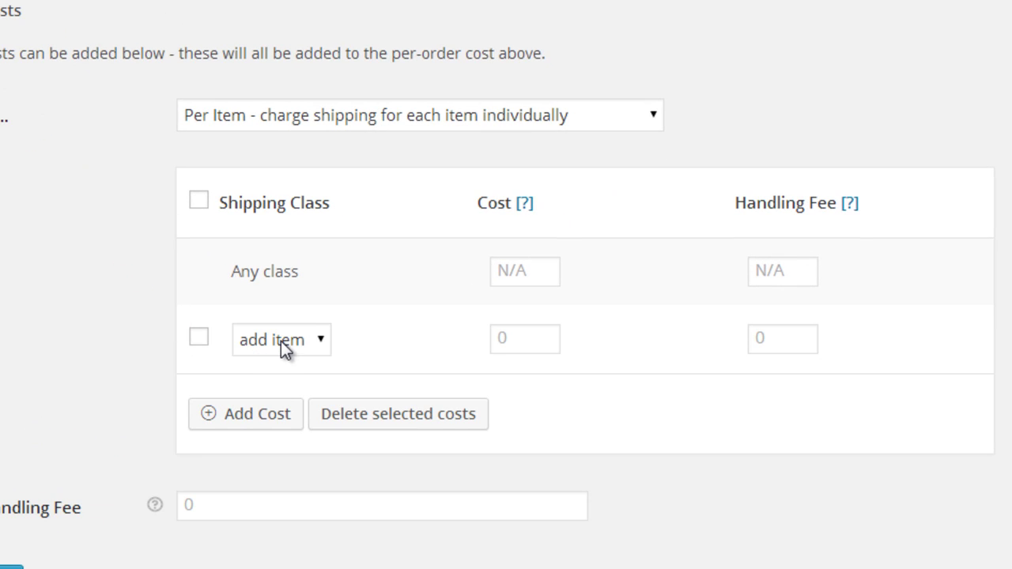
left_click(280, 341)
left_click(266, 368)
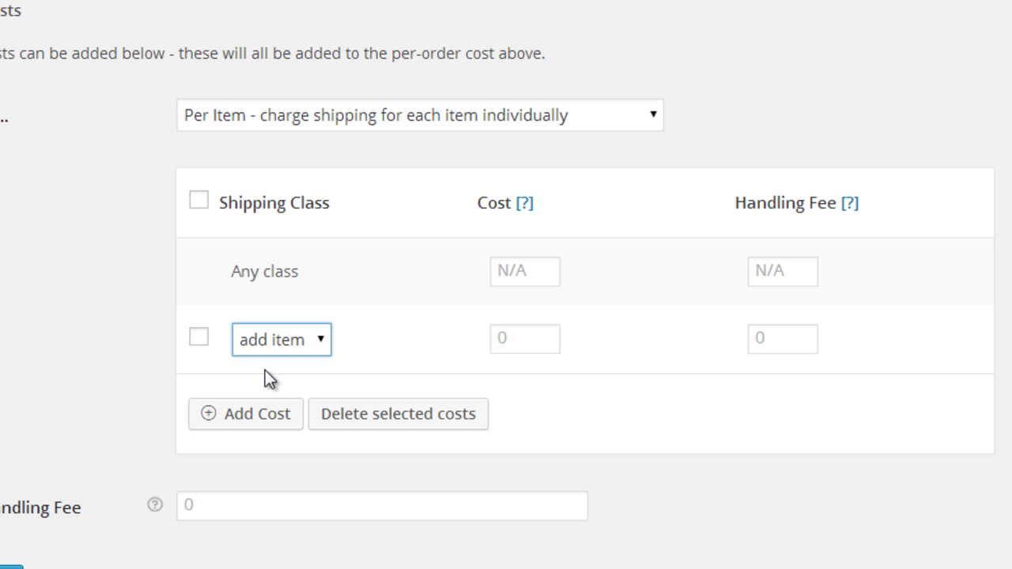
key("Tab")
type("4.00")
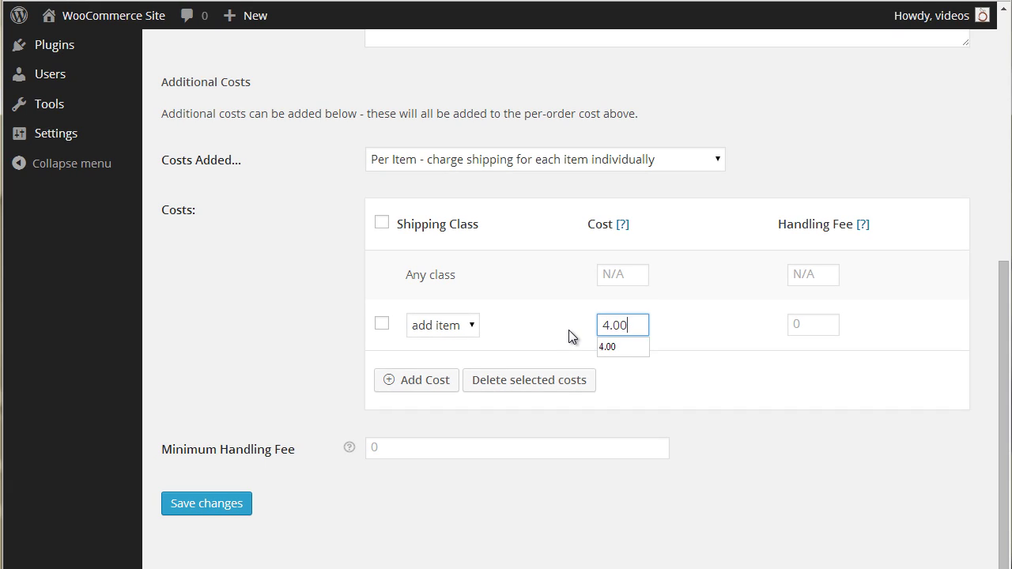
left_click(569, 330)
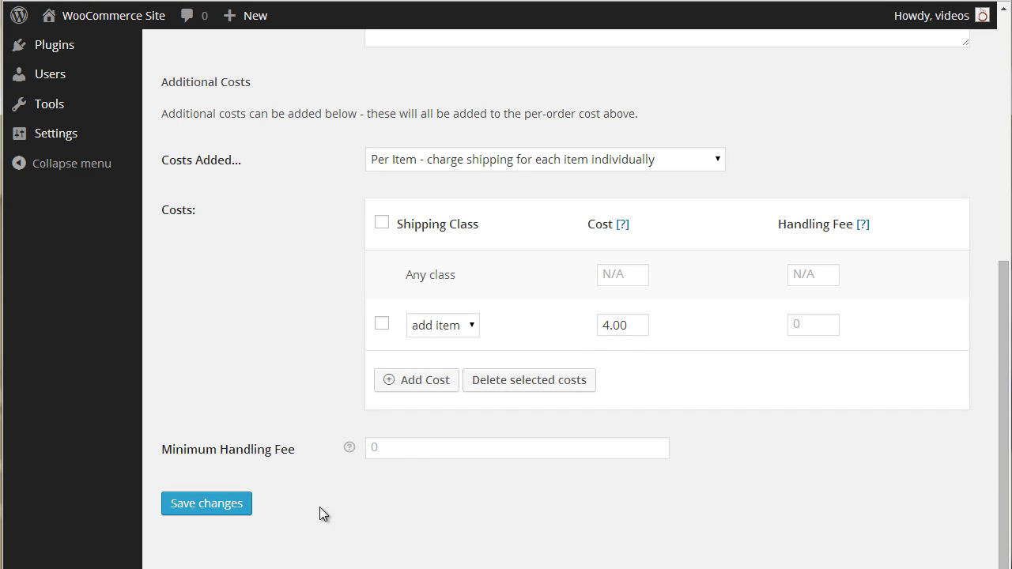
left_click(212, 510)
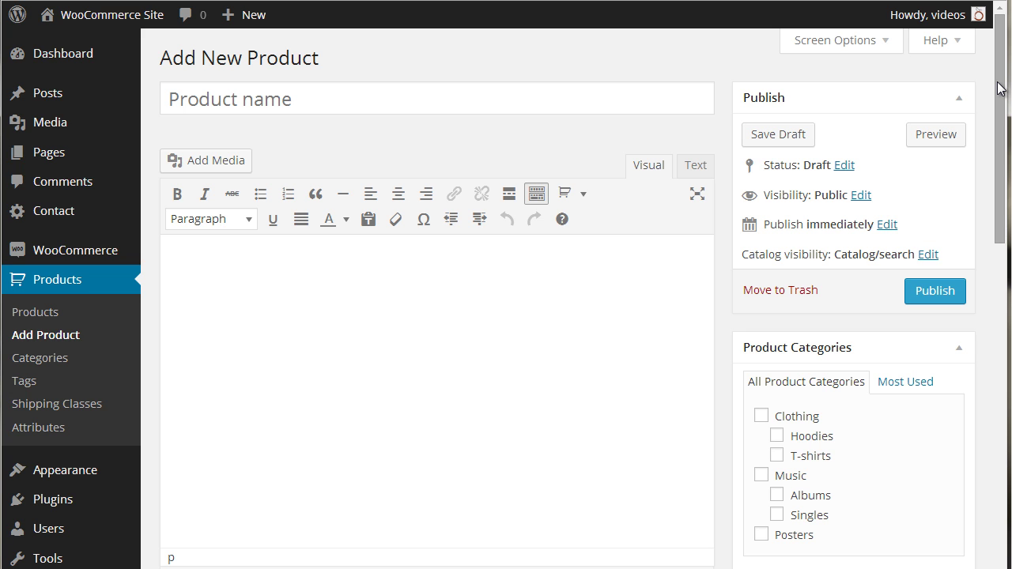
Step: Assign the "add item" shipping class to the new product in its shipping data
mouse_move(1000, 87)
left_mouse_down()
mouse_move(983, 113)
mouse_move(971, 265)
left_mouse_up()
left_click(195, 264)
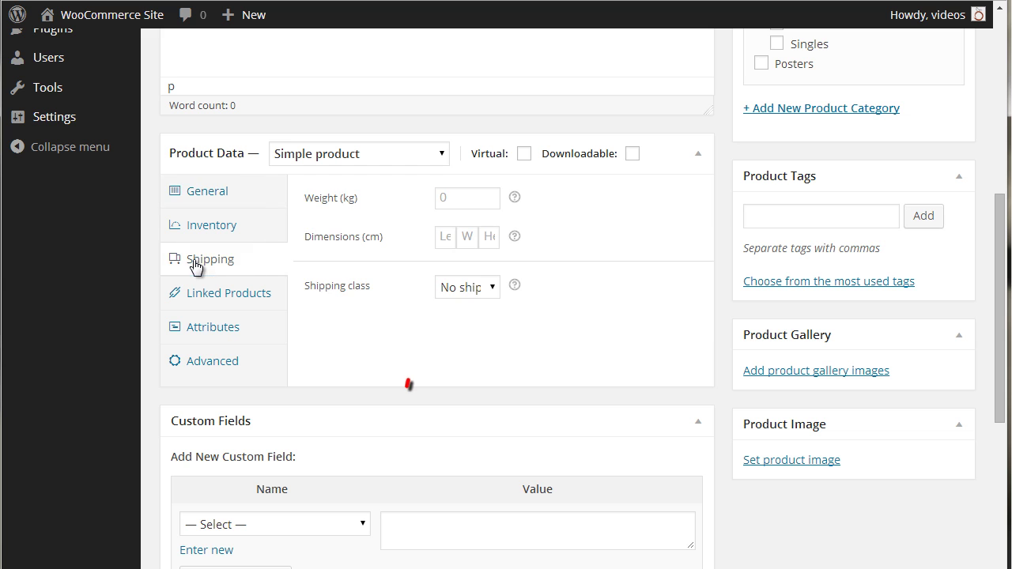
left_click(472, 288)
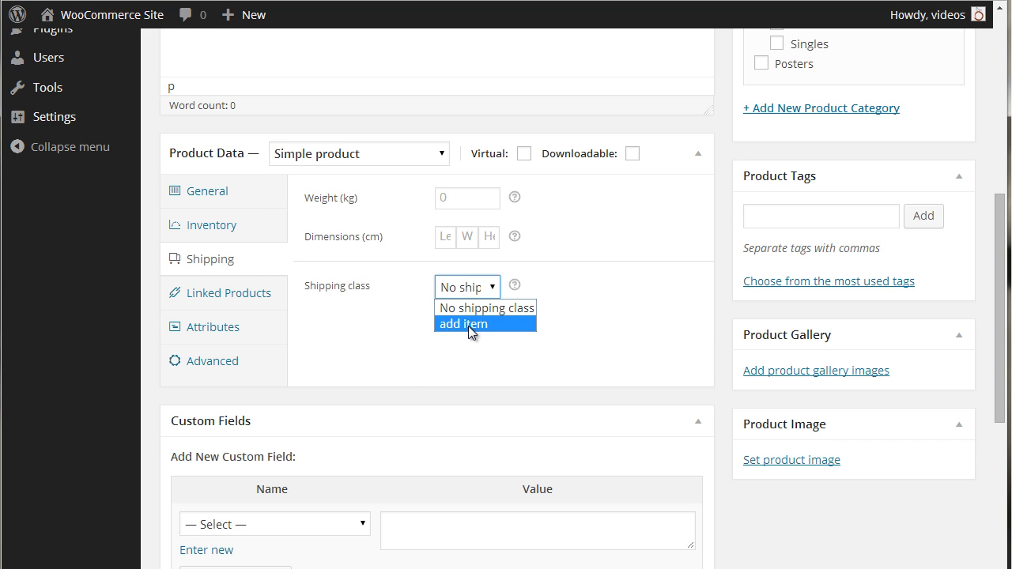
left_click(468, 324)
left_click_drag(998, 245, 1009, 33)
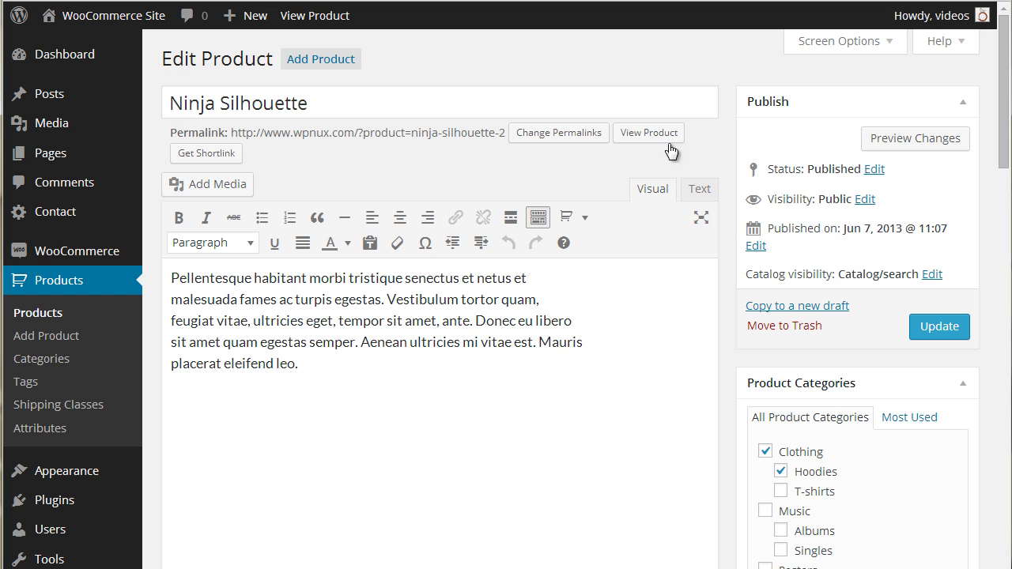
Step: Assign the "add item" shipping class to the existing Ninja Silhouette product and update the product
left_click_drag(1003, 122, 980, 259)
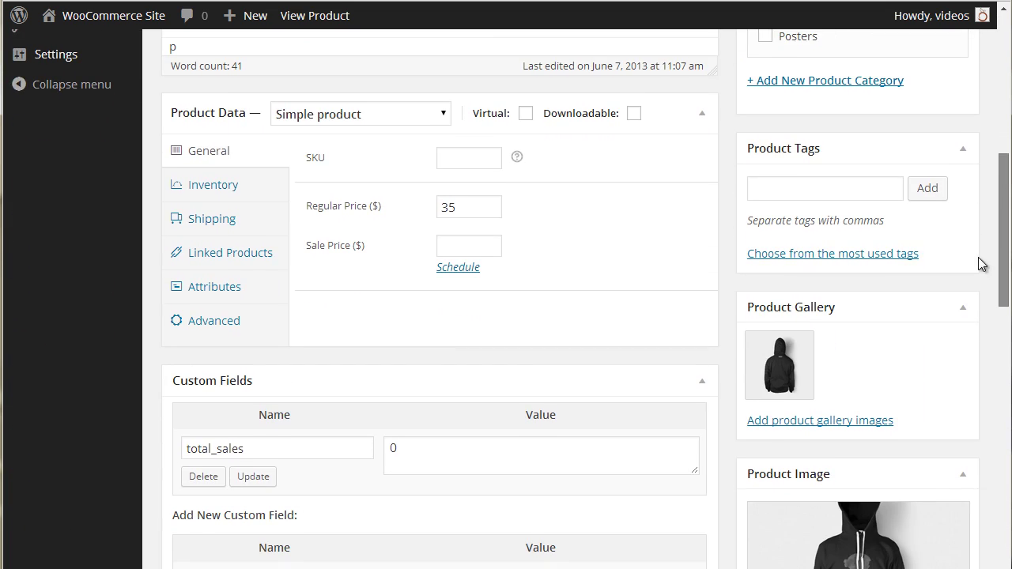
left_click(214, 227)
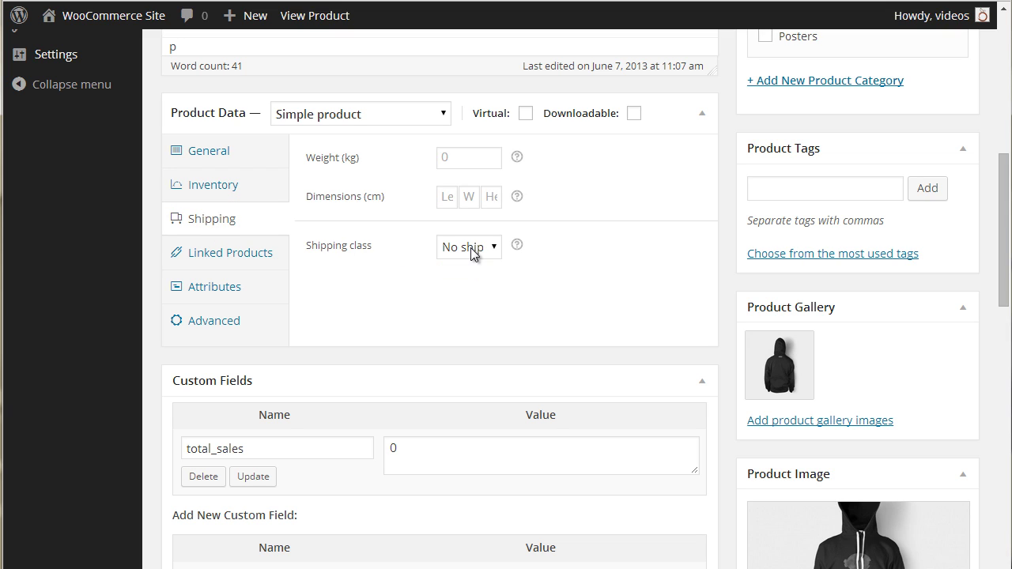
left_click(473, 251)
left_click(474, 283)
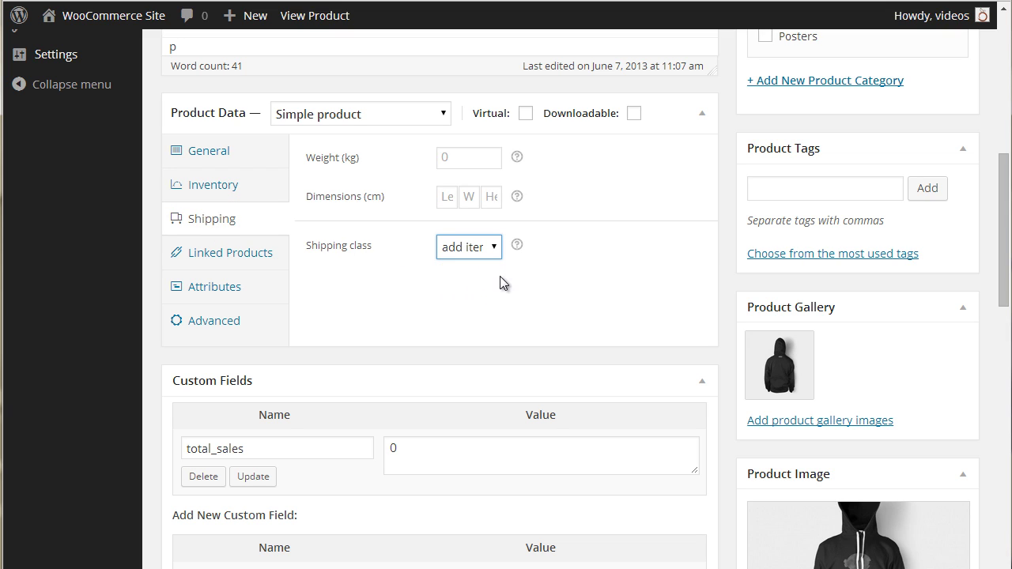
left_click_drag(1005, 233, 1006, 113)
left_click(924, 250)
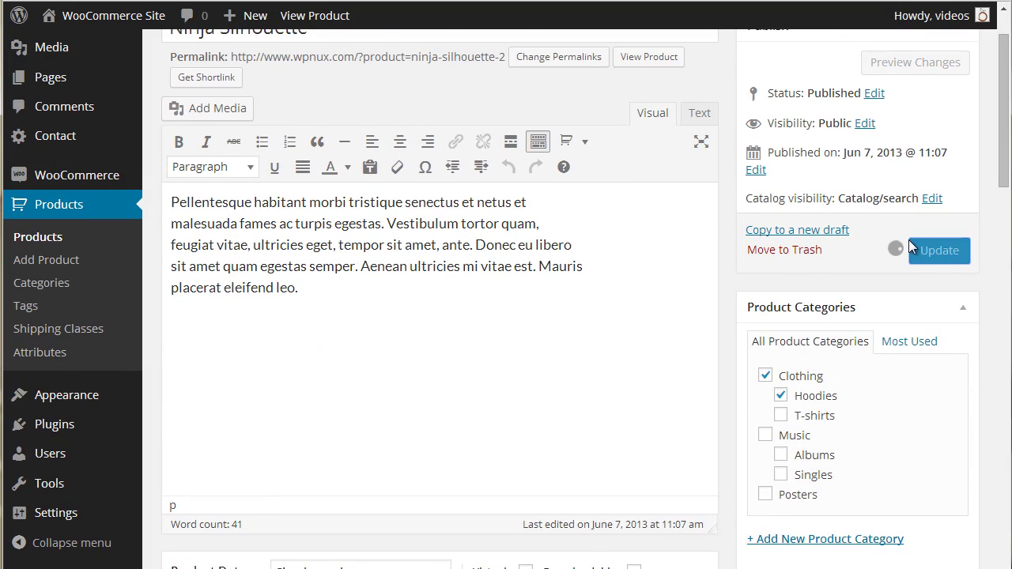